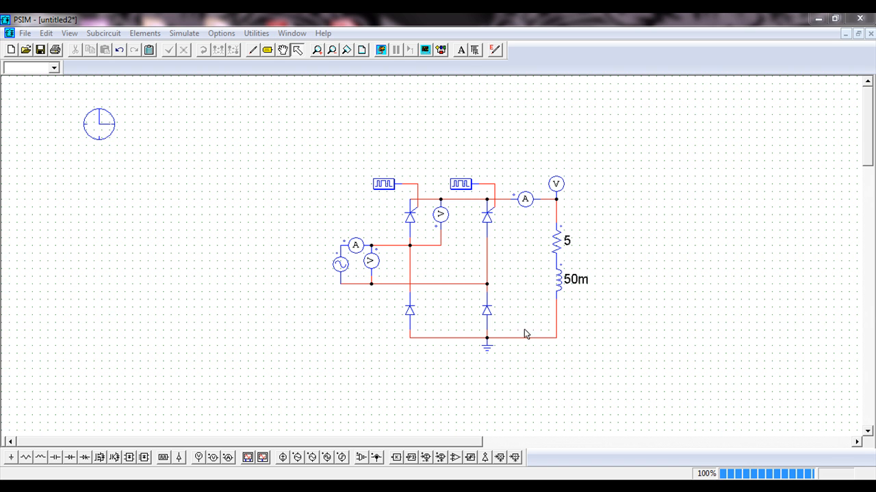
- Delete both gating blocks that feed the gates of the two upper thyristors
left_click(383, 186)
key("Delete")
left_click(463, 182)
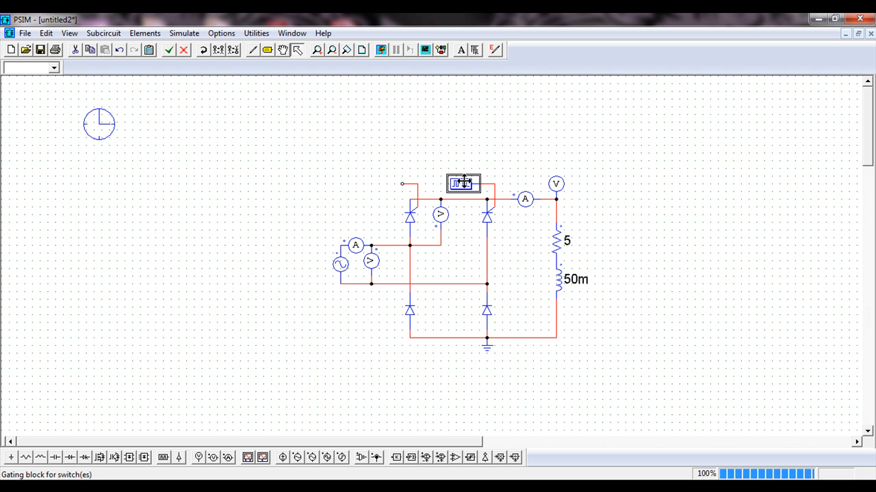
key("Delete")
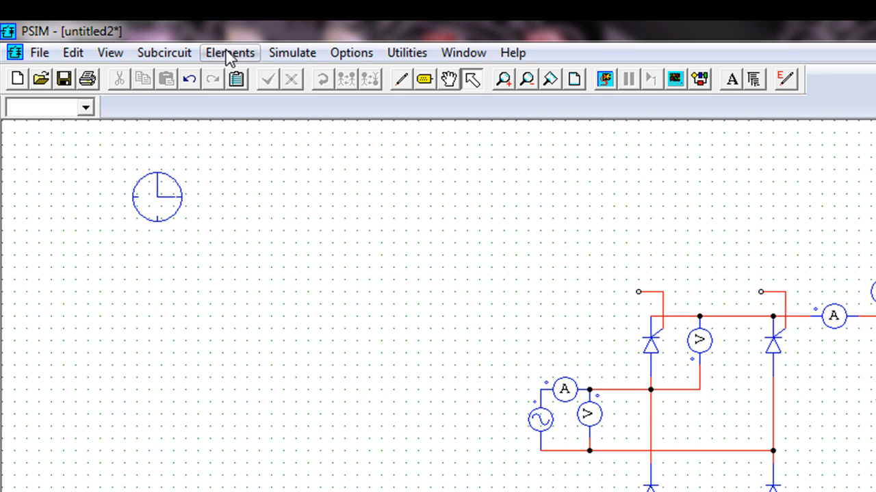
- Place an Alpha Controller in the empty area between the simulation control clock and the rectifier circuit
left_click(228, 55)
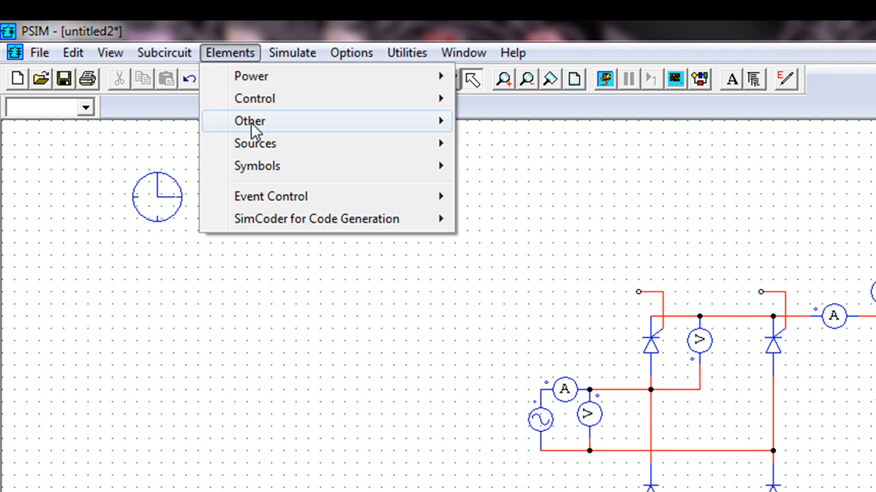
mouse_move(252, 130)
mouse_move(484, 130)
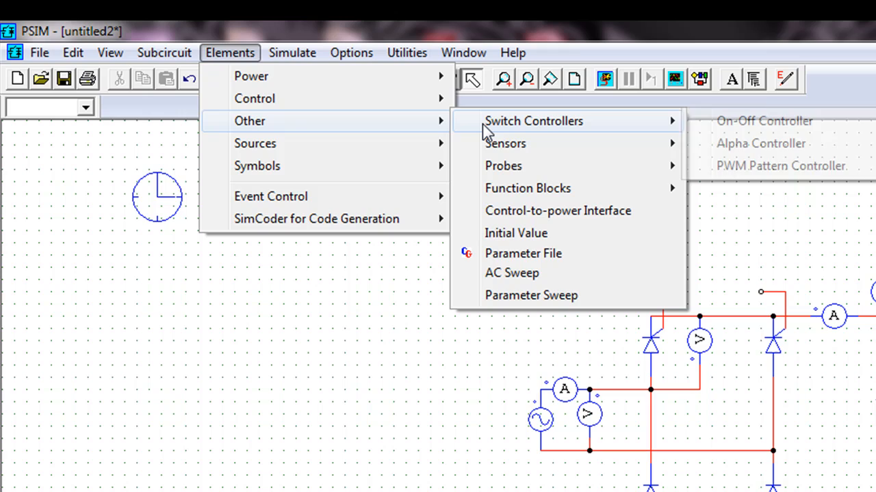
left_click(737, 142)
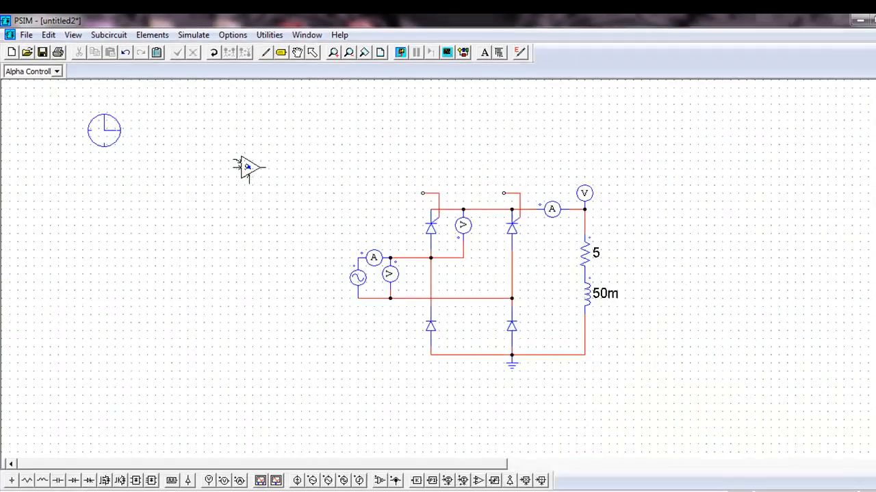
left_click(285, 135)
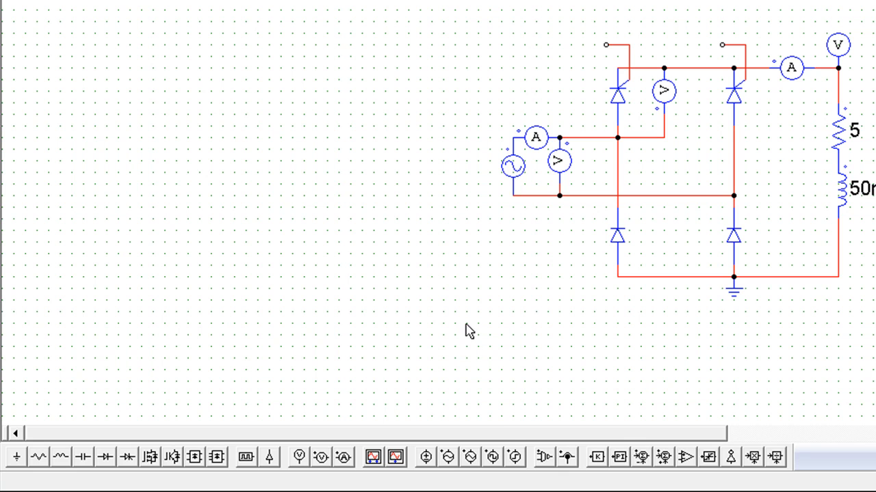
- Place a voltage sensor below the AC source and wire its two inputs across the source lines
left_click(544, 458)
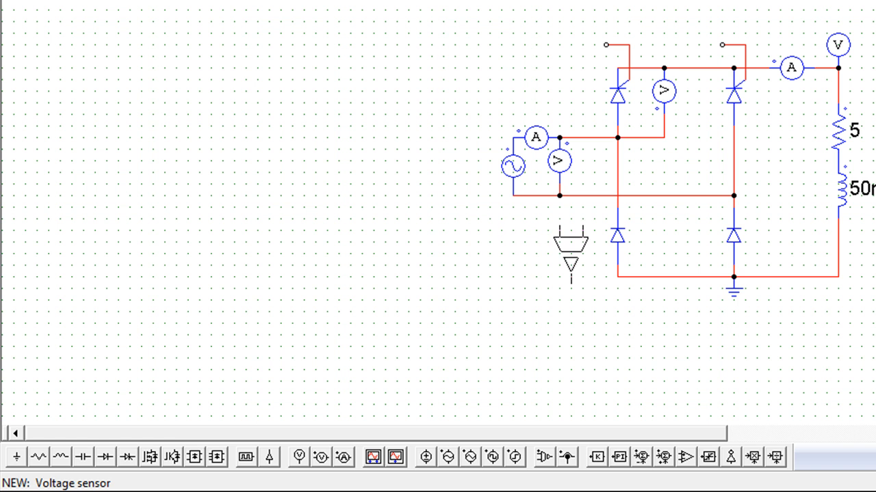
left_click(571, 248)
key("Escape")
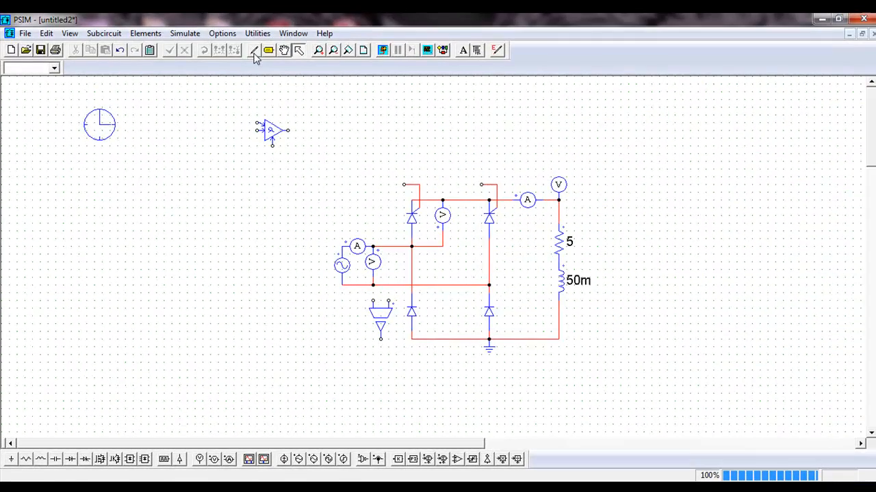
left_click(253, 51)
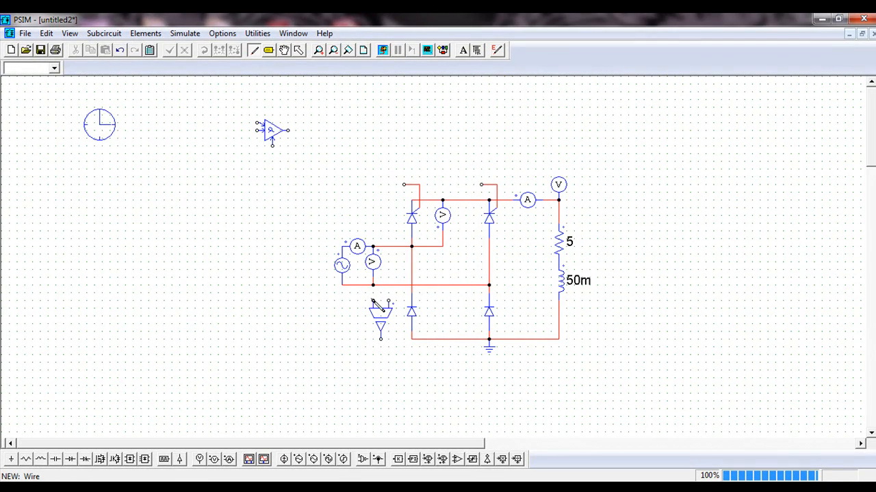
left_click_drag(388, 301, 390, 247)
key("Escape")
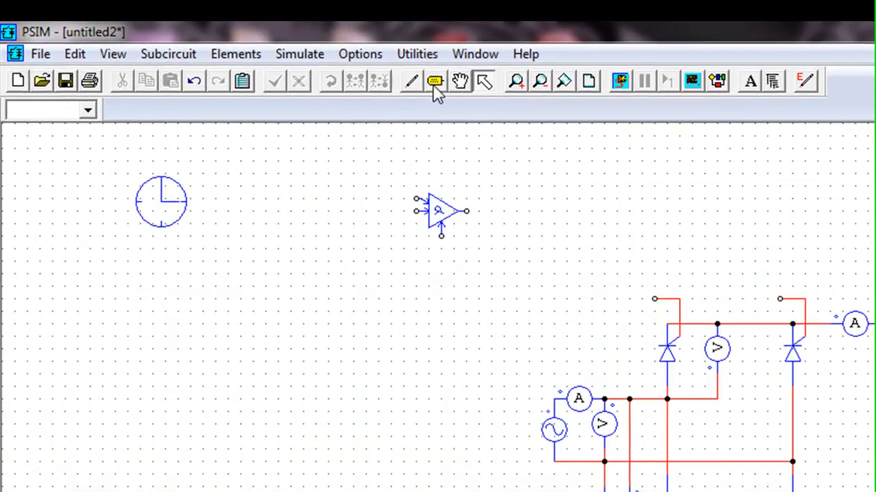
- Create a label named Vs, rotate it, and attach it to the voltage sensor's output
left_click(437, 82)
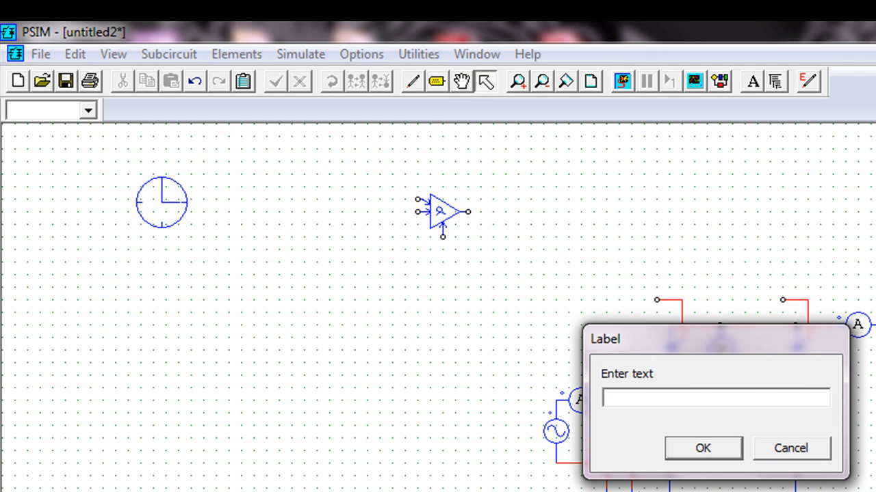
type("Vs")
key("Return")
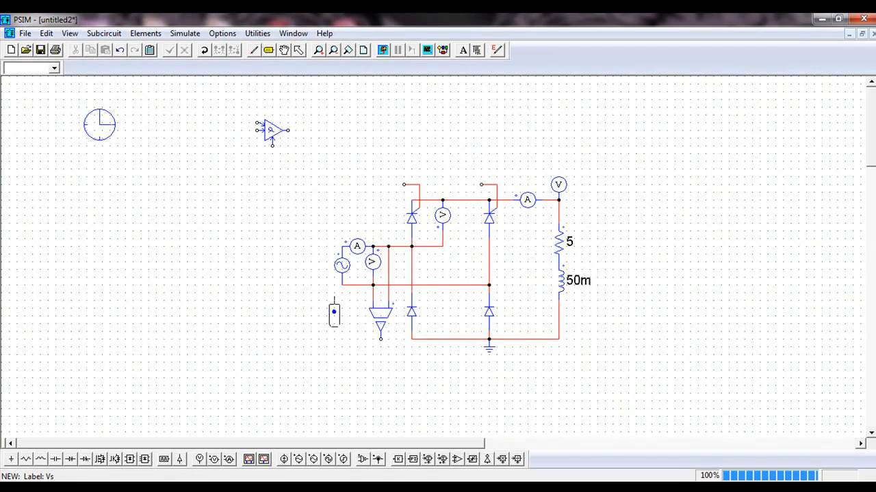
right_click(335, 309)
left_click(361, 341)
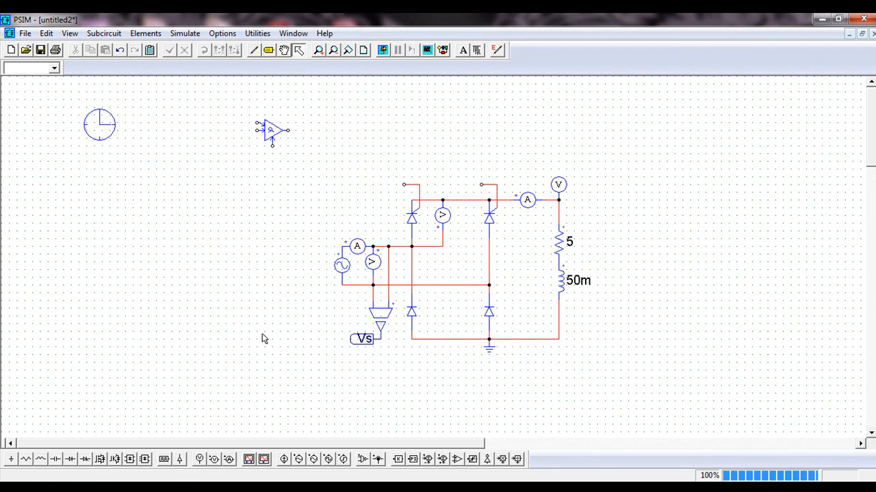
- Copy the Vs label and place the duplicate ahead of the alpha controller
left_click(358, 339)
key("ctrl+c")
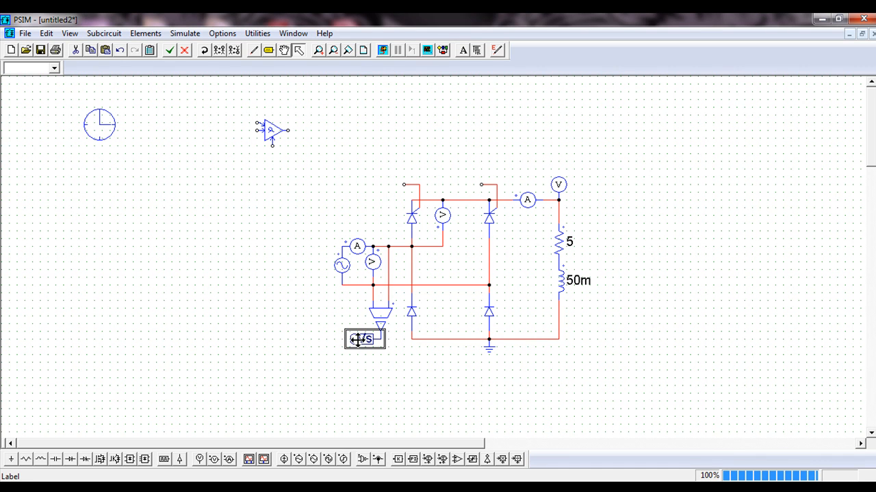
key("ctrl+v")
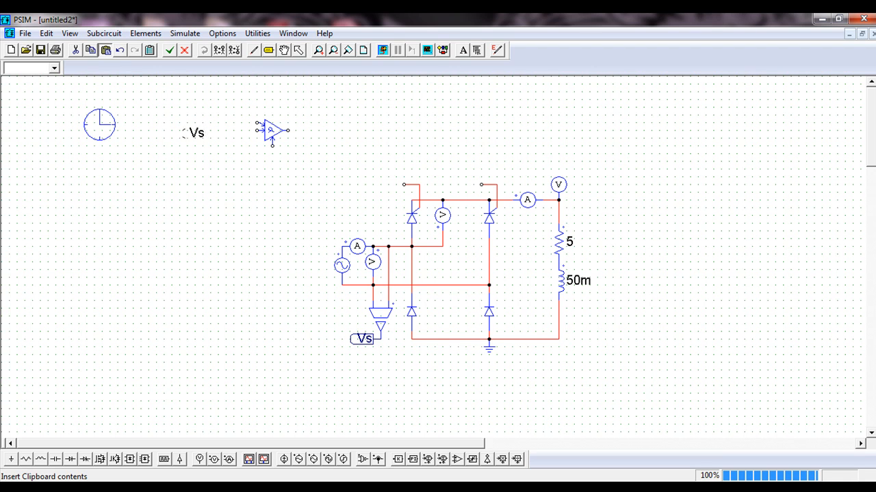
left_click(185, 128)
left_click(176, 164)
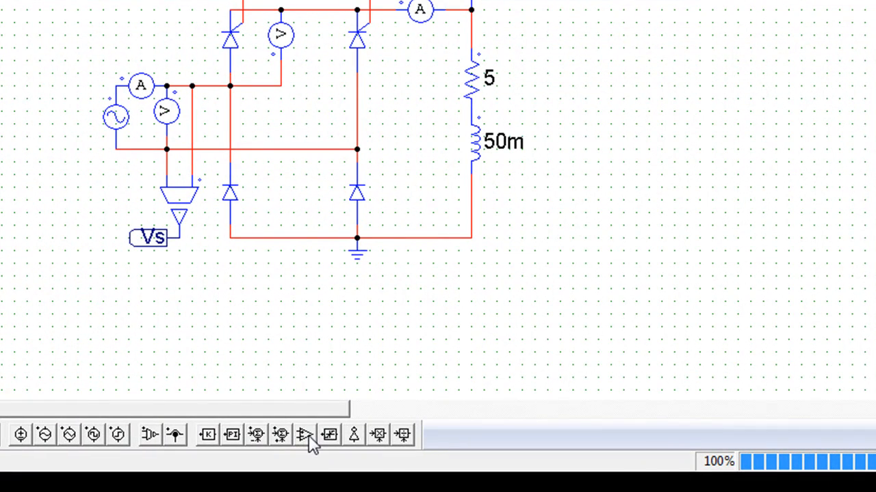
- Add a comparator with its positive input at the copied Vs label and ground its negative input
left_click(307, 435)
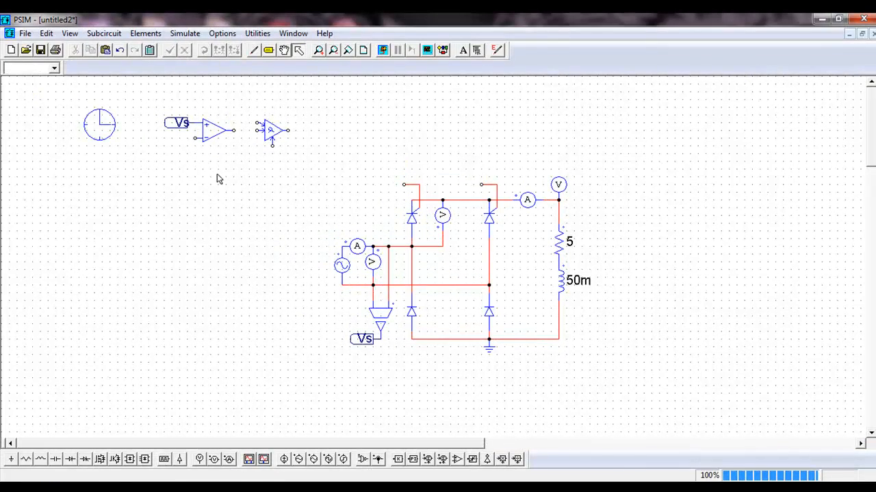
left_click(12, 459)
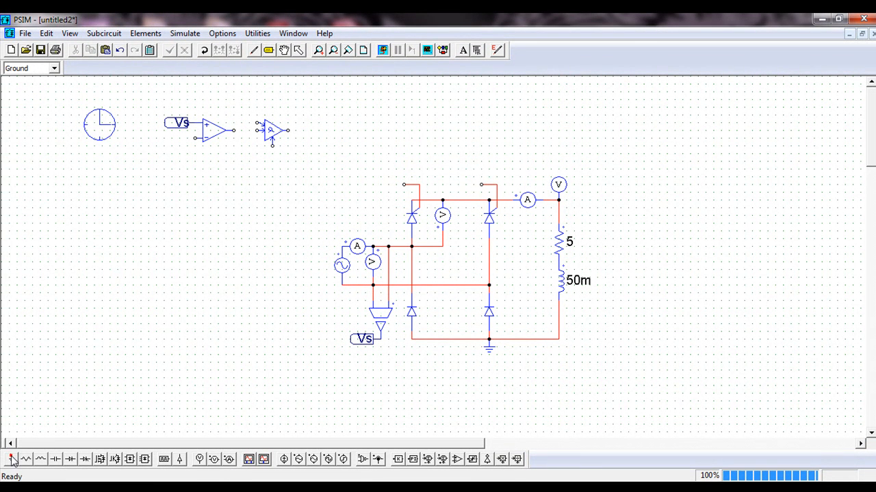
left_click(195, 143)
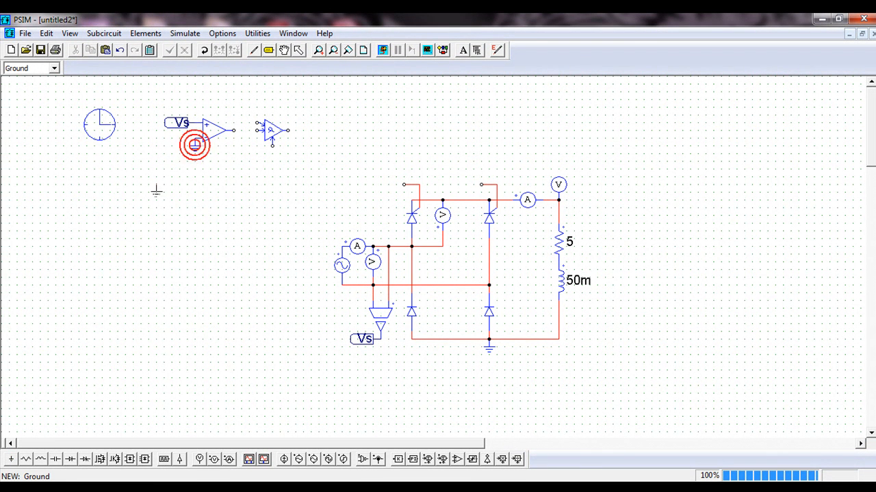
key("Escape")
- Shift the alpha controller slightly and wire the comparator's output to its upper input
left_click(272, 129)
left_click_drag(272, 129, 279, 137)
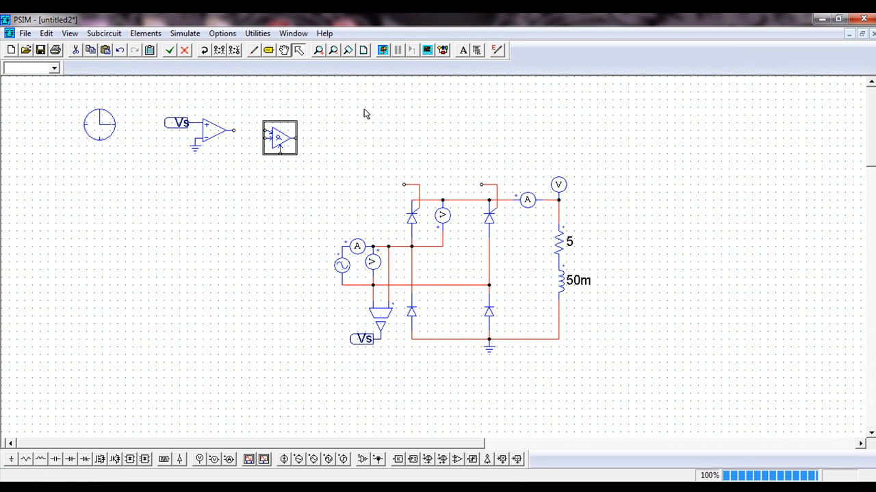
left_click(364, 111)
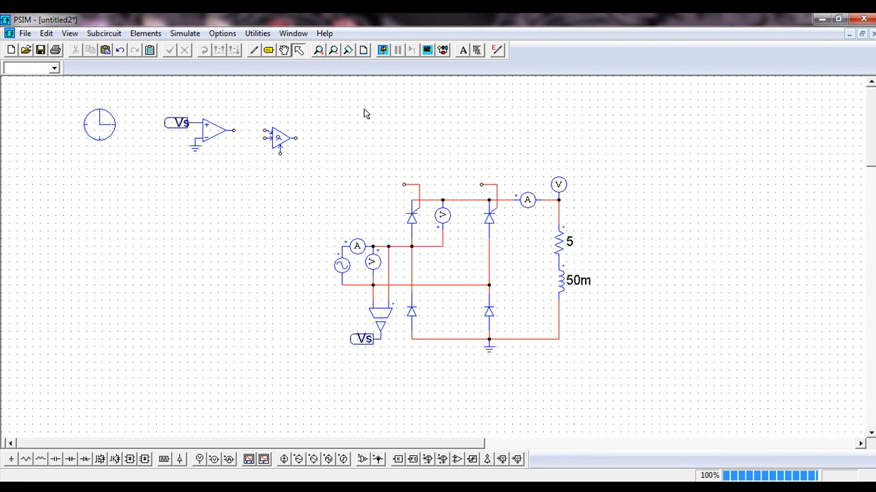
left_click(253, 50)
mouse_move(237, 130)
left_mouse_down()
mouse_move(275, 135)
mouse_move(268, 131)
left_mouse_up()
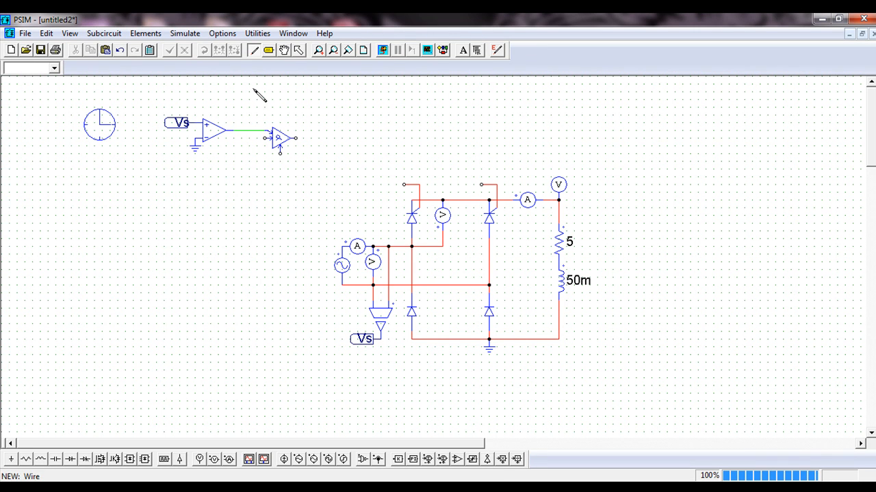
key("Escape")
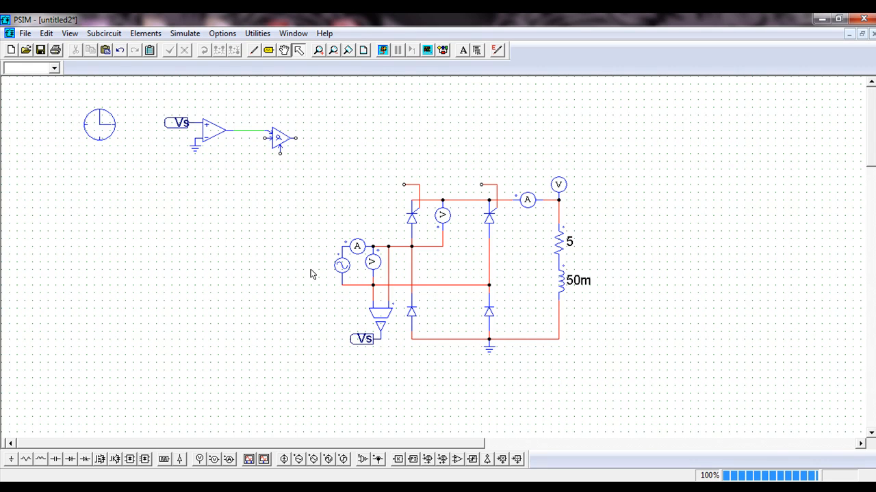
- Add a grounded DC voltage source below the comparator and wire it to the alpha controller's middle input
left_click(285, 459)
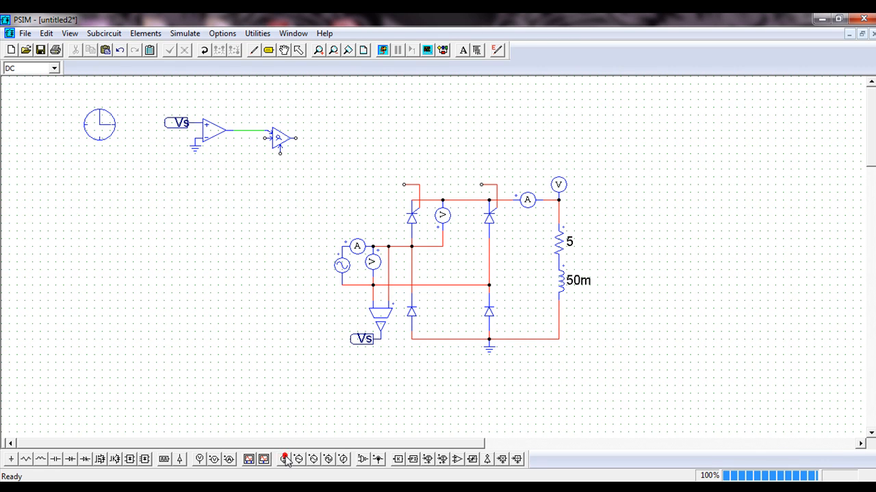
left_click(241, 164)
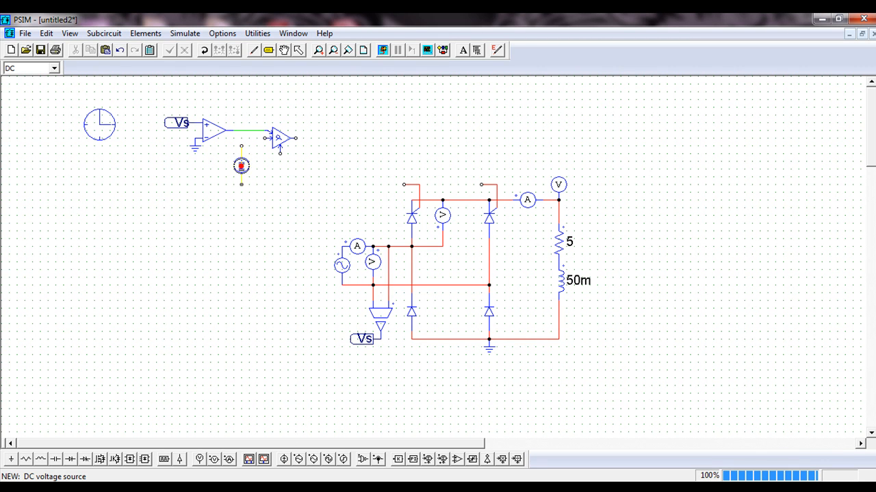
key("w")
left_click_drag(265, 140, 241, 145)
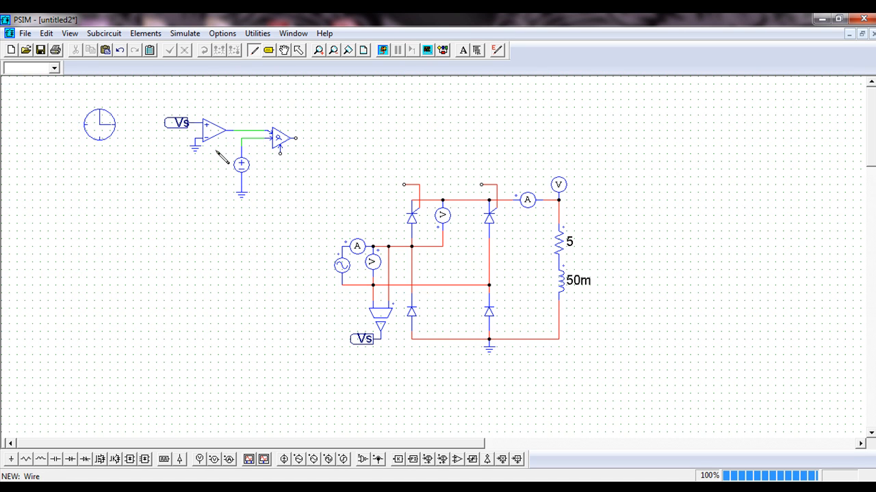
key("Escape")
- Set the DC voltage source's amplitude to 60
double_click(241, 164)
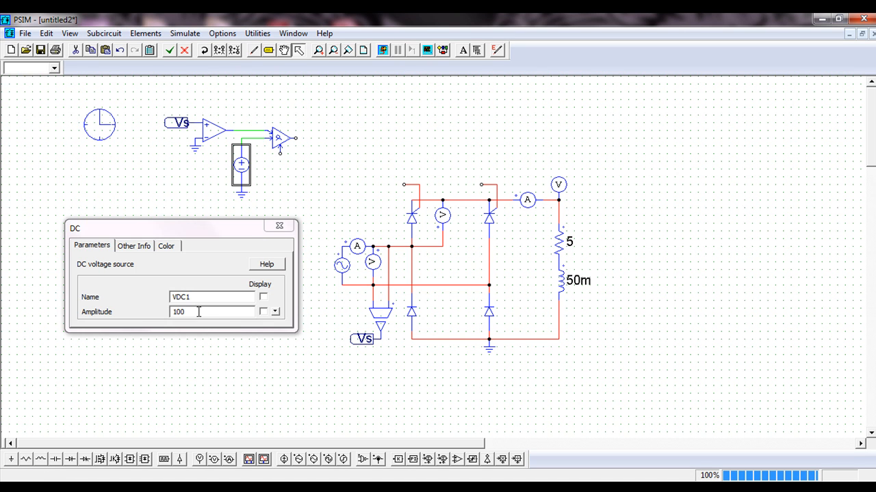
left_click(199, 312)
double_click(199, 312)
type("60")
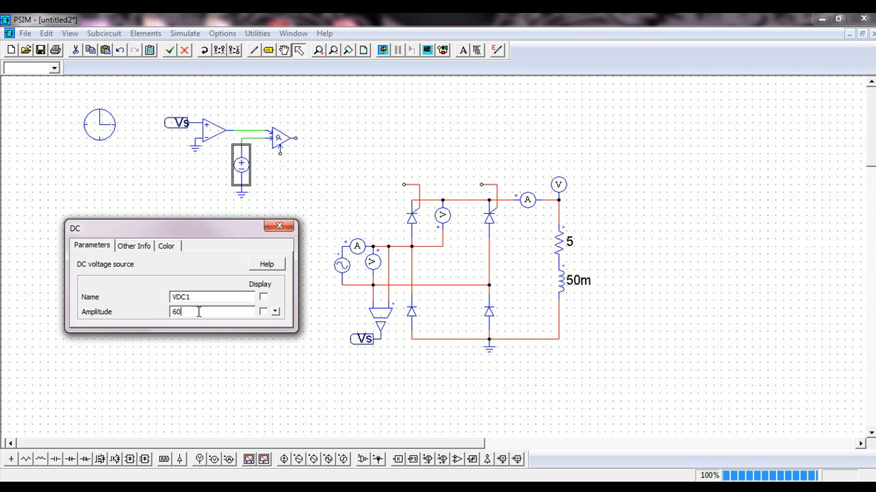
left_click(279, 226)
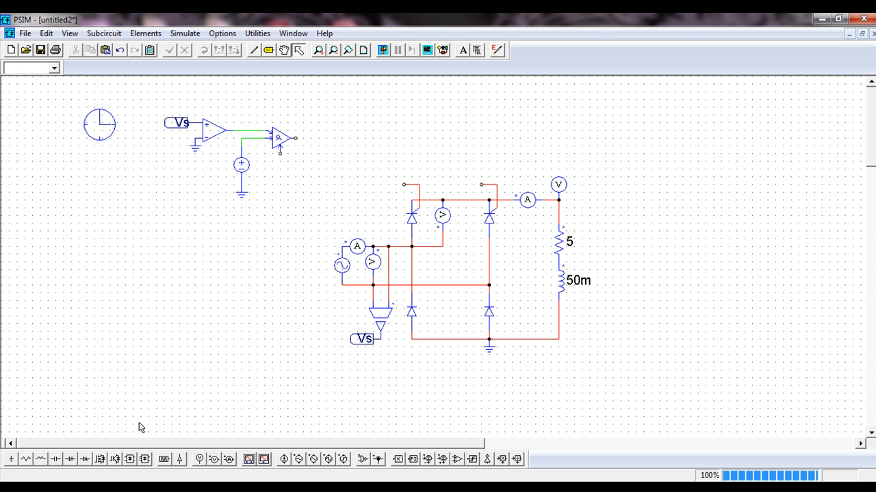
- Place a square-wave voltage source below the alpha controller and ground its lower terminal
left_click(329, 459)
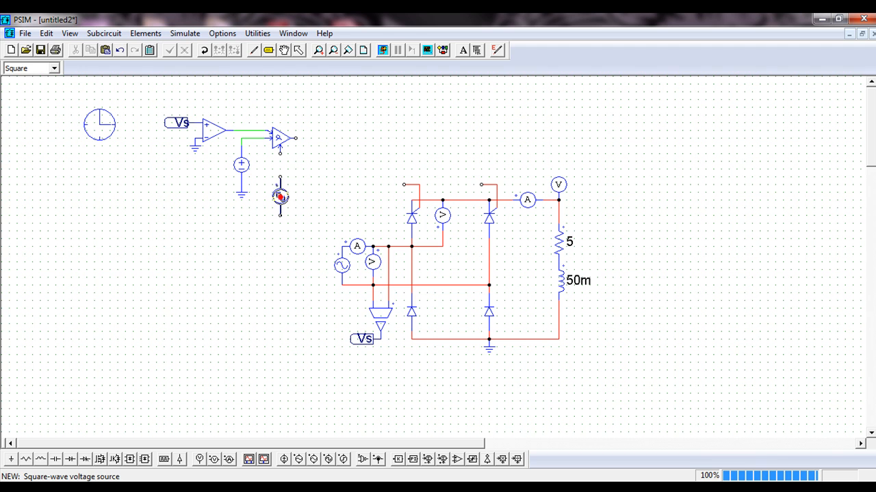
left_click(280, 196)
left_click(11, 459)
left_click(279, 217)
key("Escape")
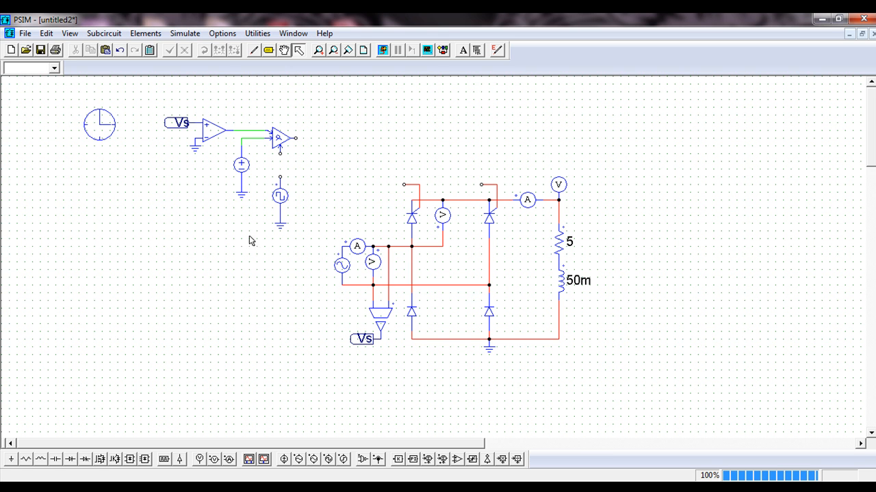
- Wire the square-wave source's upper terminal to the alpha controller's bottom input
left_click(254, 51)
left_click(280, 157)
left_click(280, 183)
key("Escape")
- Set the square-wave source's frequency to 10
double_click(280, 197)
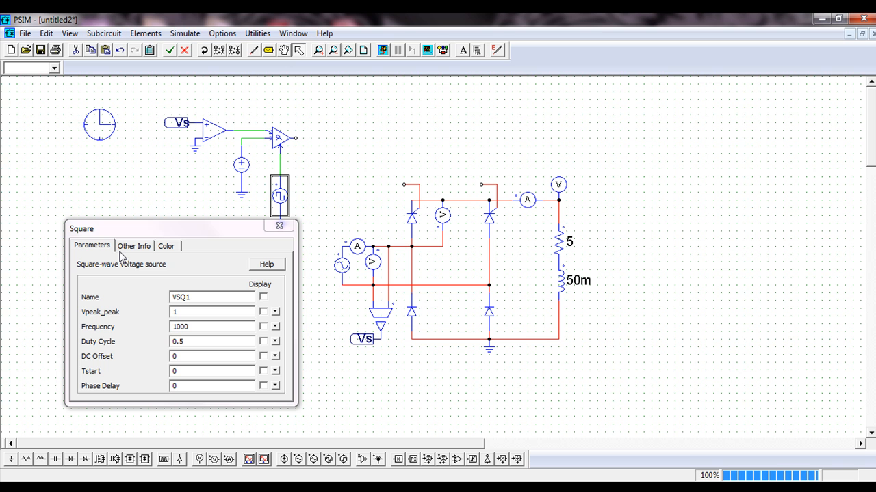
left_click(193, 327)
key("BackSpace")
key("BackSpace")
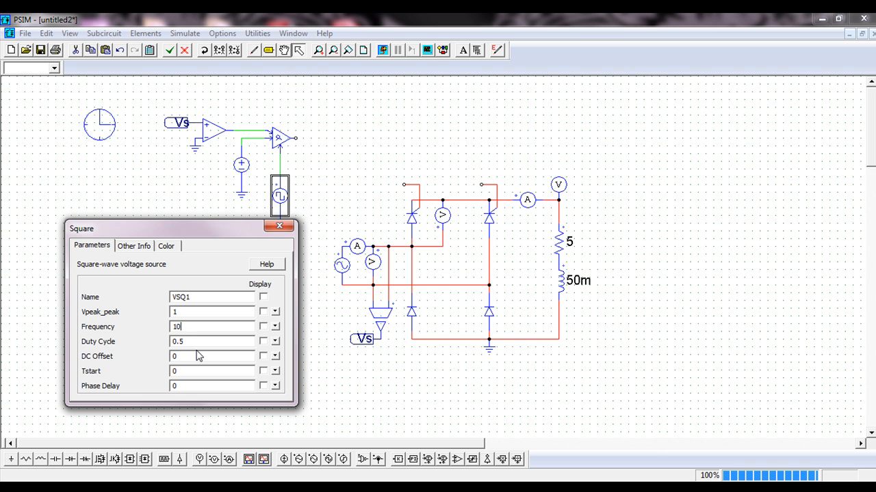
left_click(278, 227)
left_click(255, 270)
- Wire the alpha controller's output to the gate lead of the left upper thyristor
left_click(255, 51)
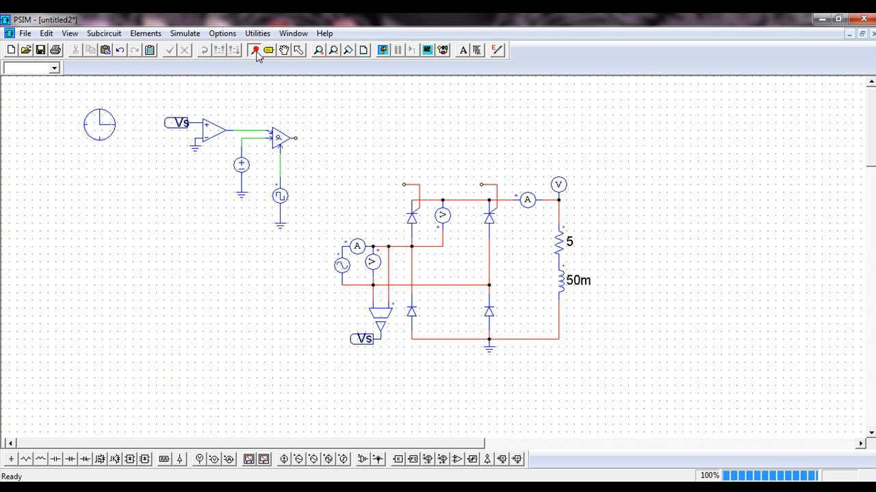
left_click_drag(295, 138, 405, 184)
key("Escape")
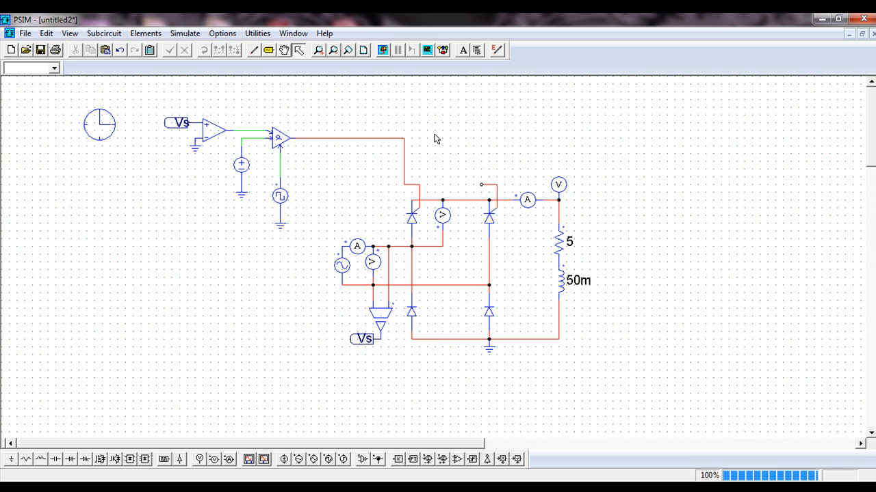
- Duplicate the alpha controller and place the copy directly above the original
left_click(280, 138)
key("ctrl+c")
key("ctrl+v")
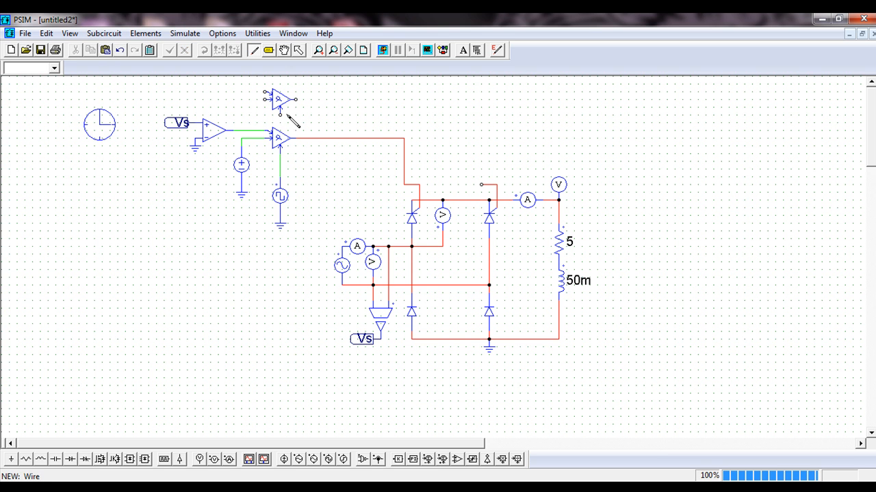
- Wire the upper alpha controller's bottom input to the square-wave source and its lower left input to the DC source
mouse_move(280, 114)
left_mouse_down()
mouse_move(311, 123)
mouse_move(311, 166)
mouse_move(280, 161)
left_mouse_up()
mouse_move(265, 100)
left_mouse_down()
mouse_move(252, 100)
mouse_move(250, 140)
left_mouse_up()
key("Escape")
- Move the Vs label, comparator and its ground together to the left, making room before the alpha controllers
left_click(146, 105)
left_click_drag(182, 131, 238, 161)
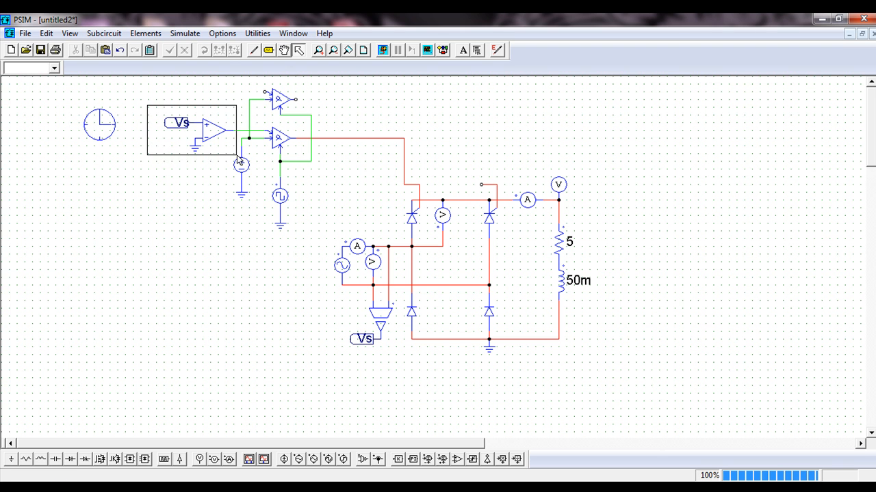
left_click_drag(219, 133, 179, 130)
left_click(216, 223)
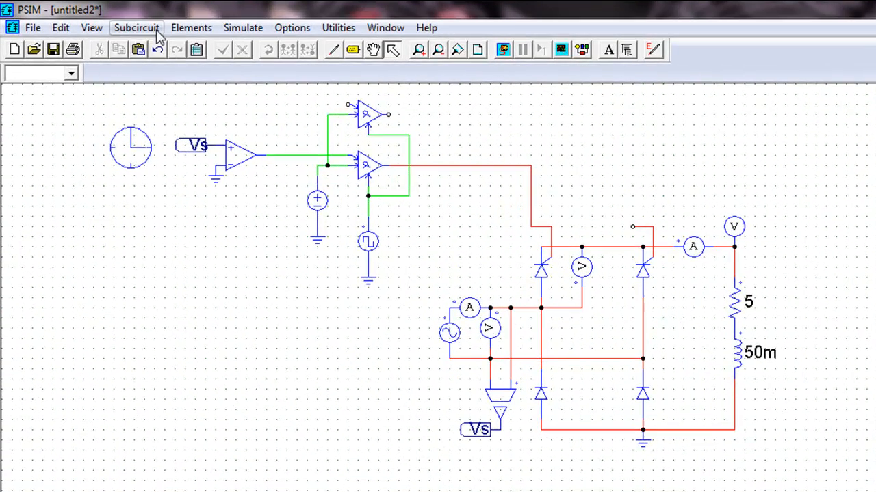
- Place a Time Delay block to the left of the upper alpha controller, level with its synchronization input
left_click(142, 34)
mouse_move(209, 73)
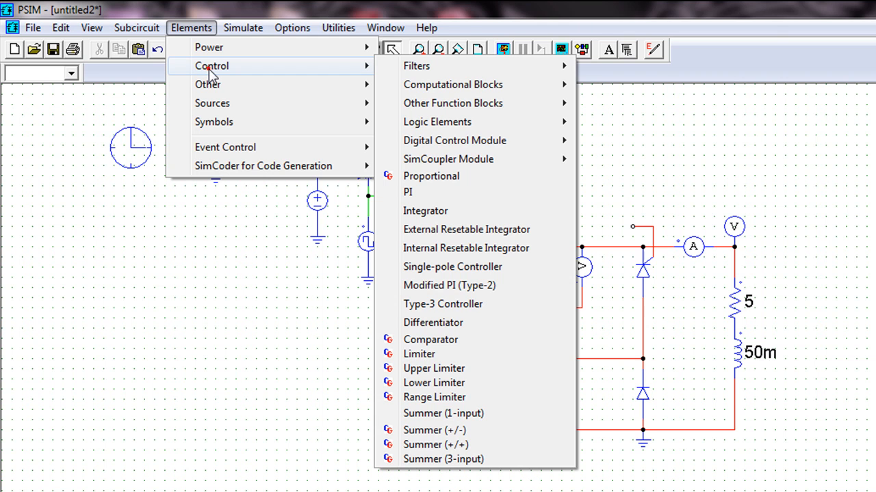
mouse_move(454, 108)
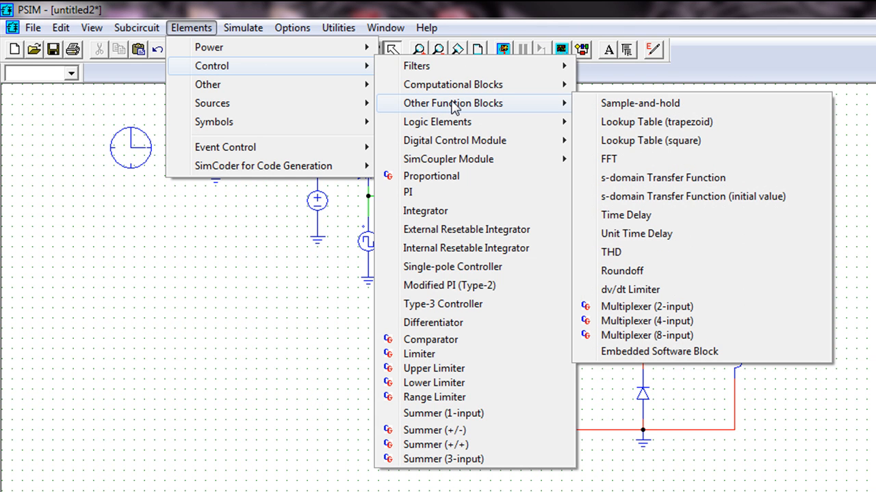
left_click(635, 216)
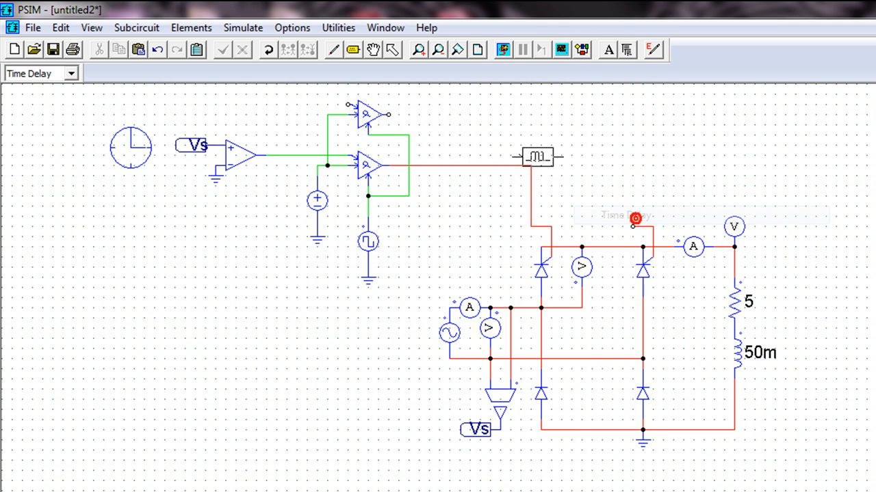
left_click(299, 104)
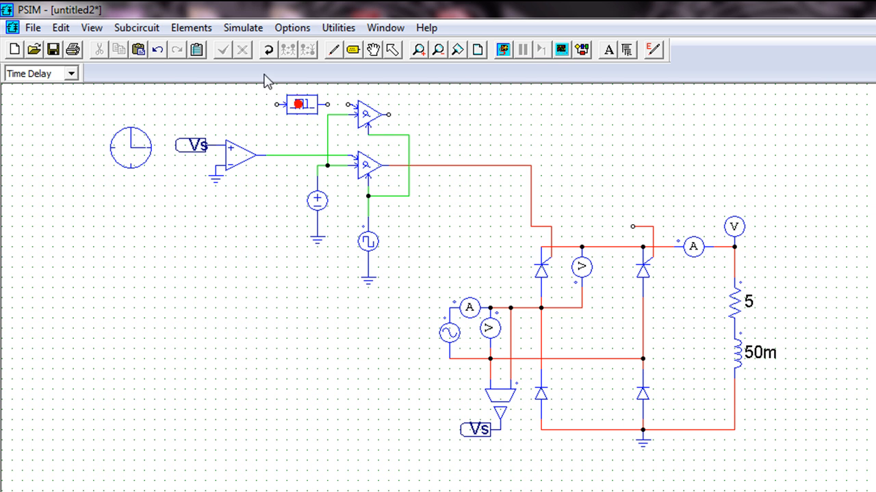
- Wire the Time Delay block's output to the upper alpha controller's synchronization input and its input to the comparator's output wire
left_click(333, 50)
left_click_drag(327, 105, 355, 104)
left_click_drag(276, 107, 277, 155)
key("Escape")
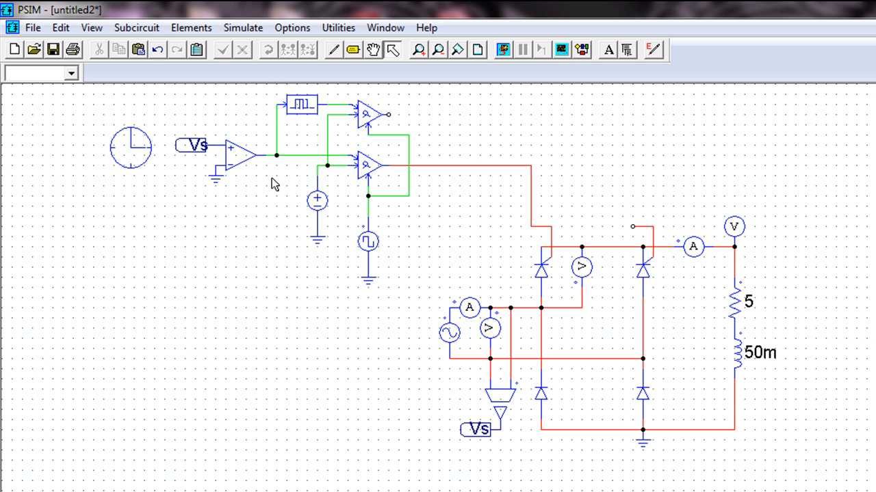
- Set the Time Delay block's delay to 8.33m
double_click(302, 104)
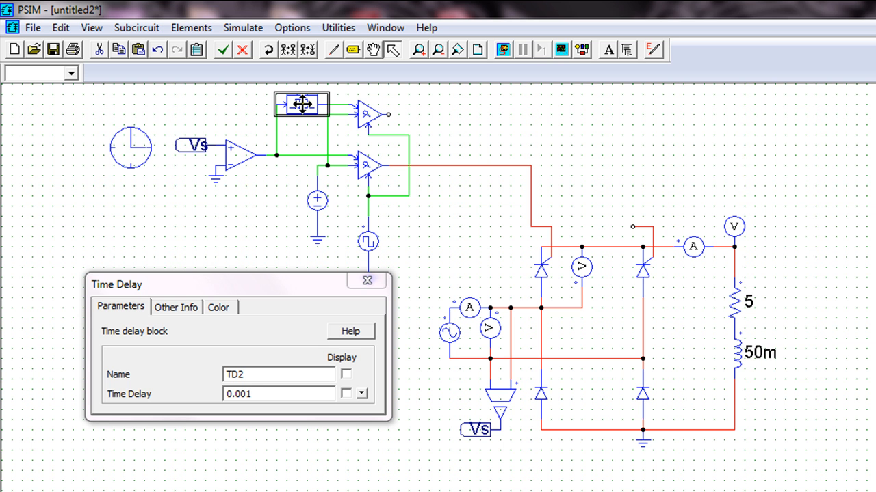
double_click(275, 392)
type("8")
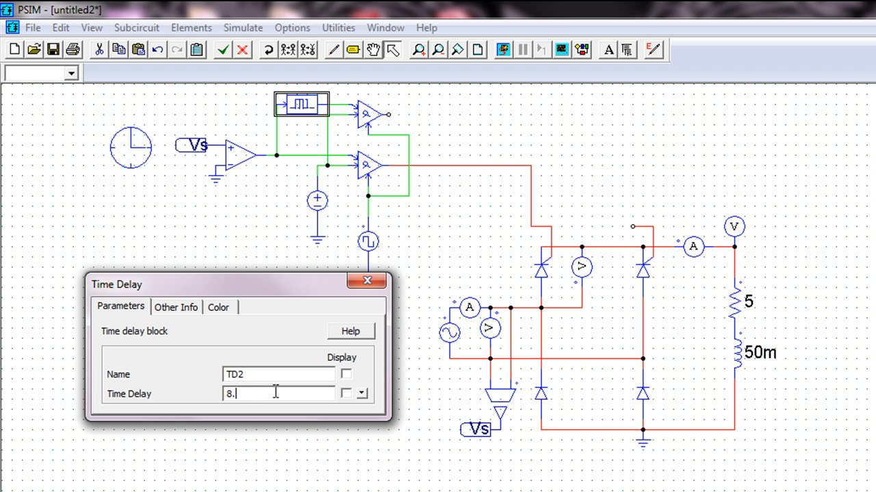
type(".33m")
left_click(367, 280)
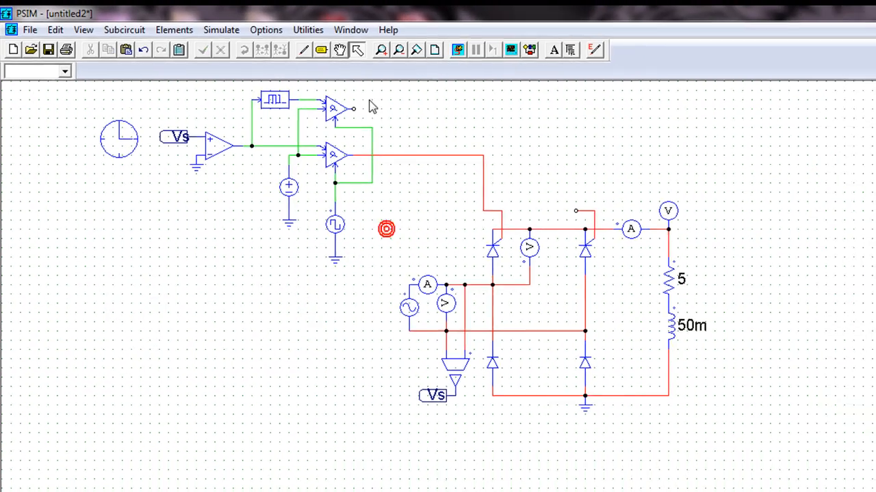
- Wire the upper alpha controller's output to the gate lead of the right upper thyristor
left_click(312, 49)
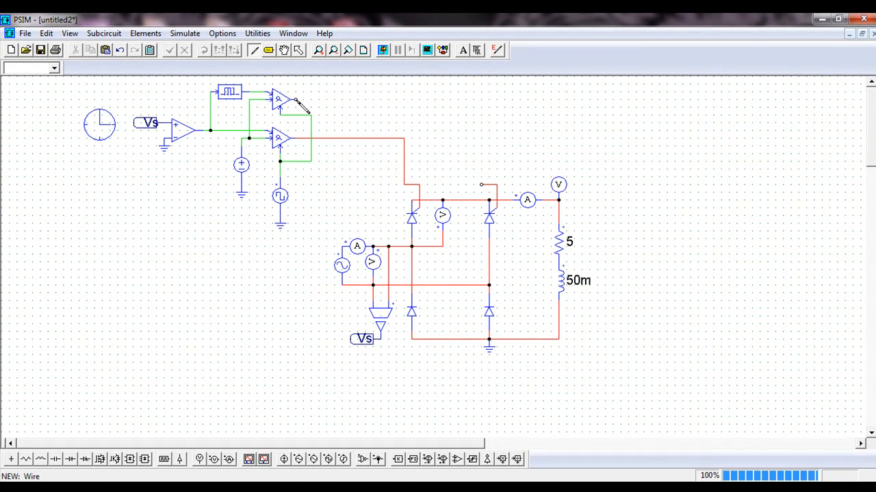
mouse_move(295, 100)
left_mouse_down()
mouse_move(474, 156)
mouse_move(482, 185)
left_mouse_up()
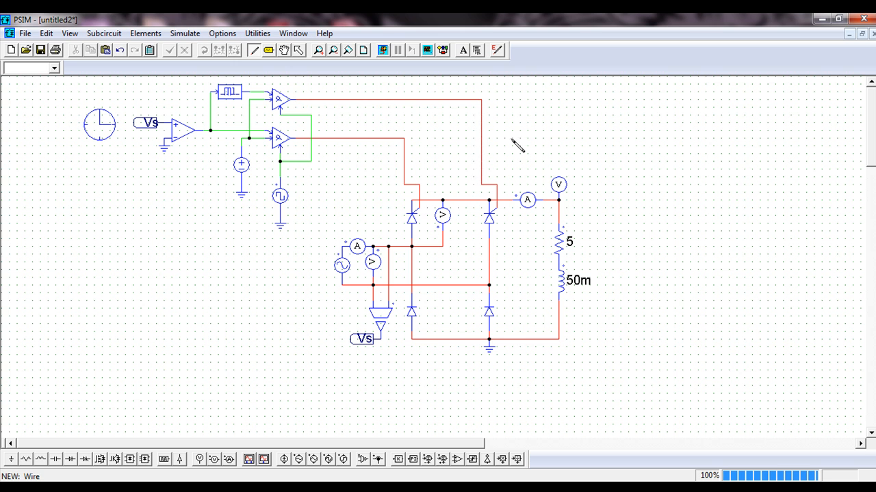
key("Escape")
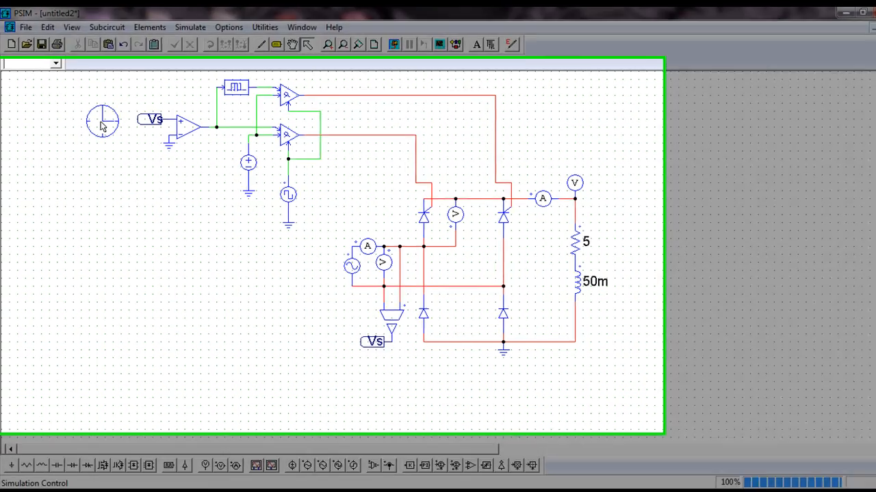
- Set the print time in the simulation control to 0
double_click(99, 125)
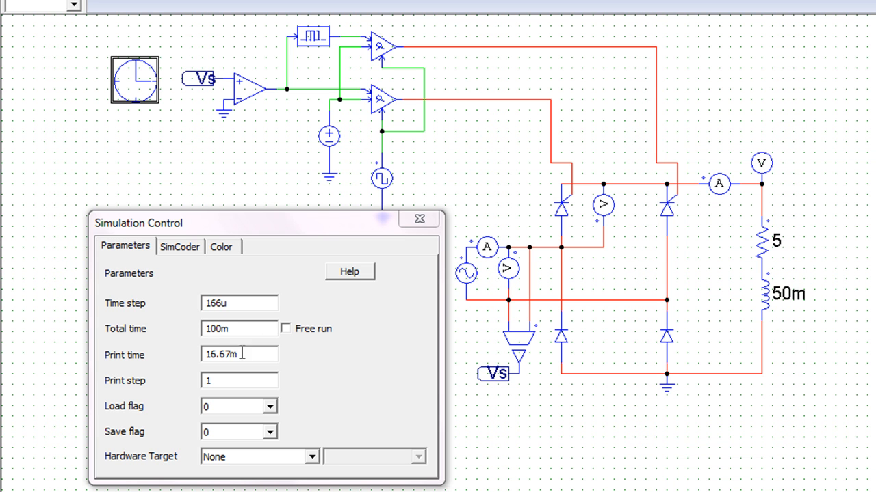
left_click_drag(242, 354, 204, 355)
type("0")
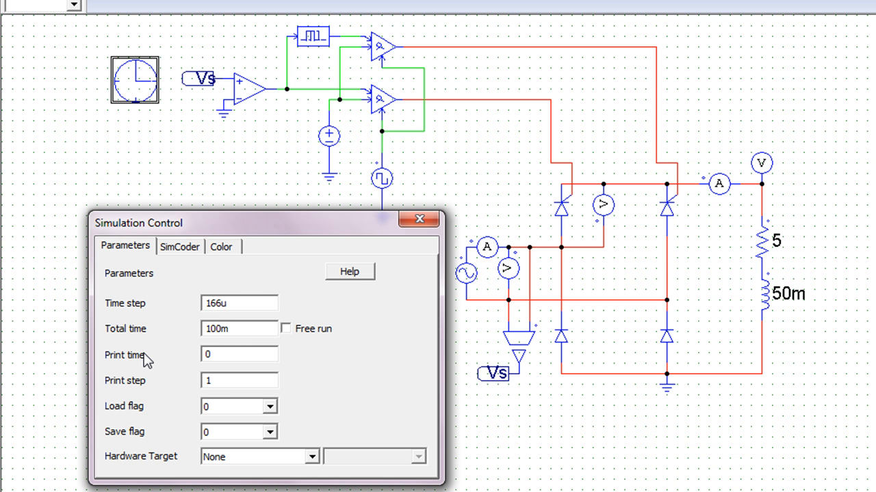
left_click(417, 218)
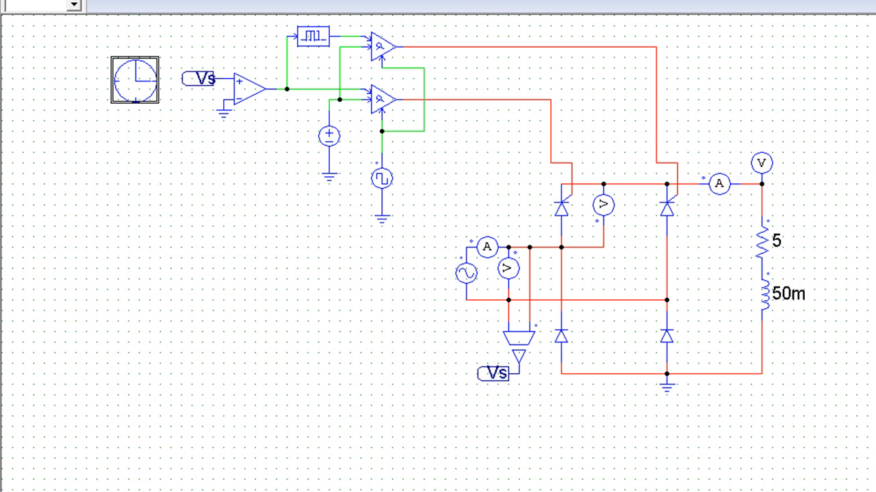
- Run the simulation and plot the output voltage Vo in a maximized Simview graph
left_click(383, 50)
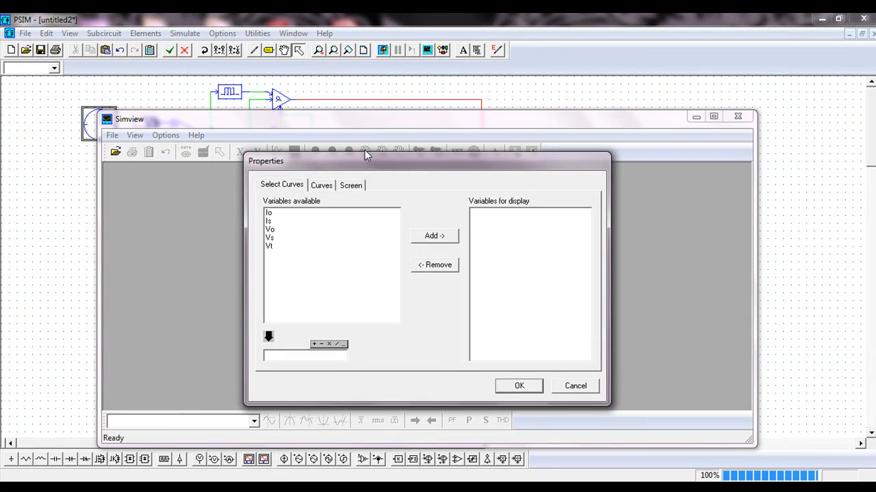
double_click(274, 230)
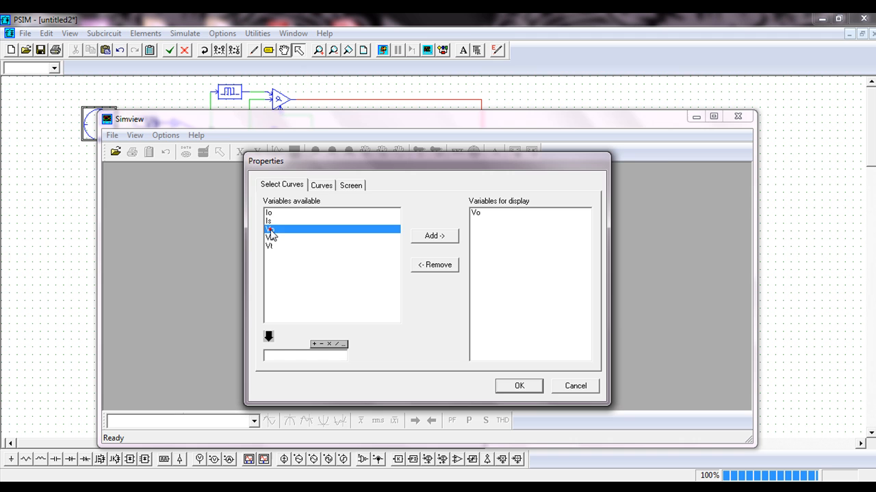
left_click(507, 391)
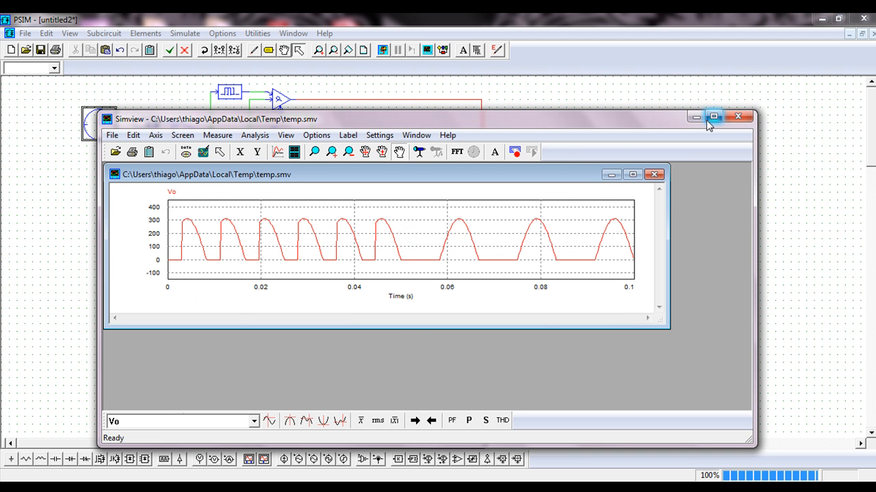
left_click(713, 116)
left_click(530, 73)
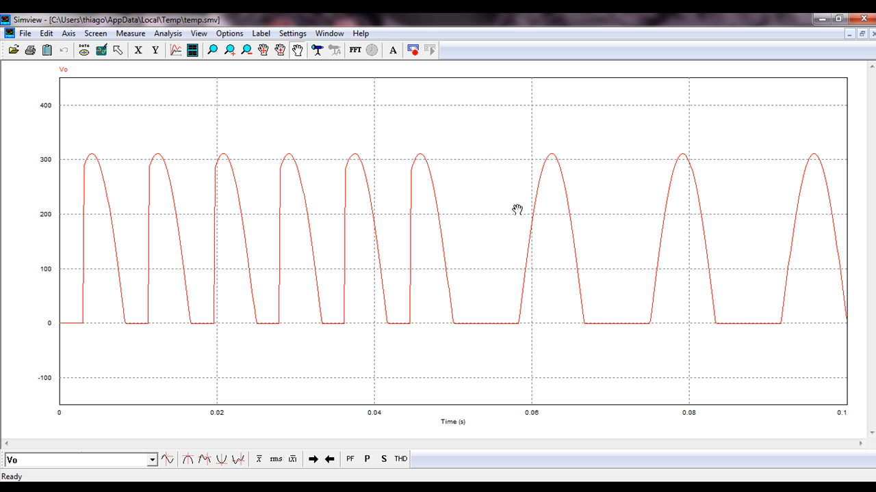
- Add a second graph below Vo that plots the output current Io
left_click(192, 51)
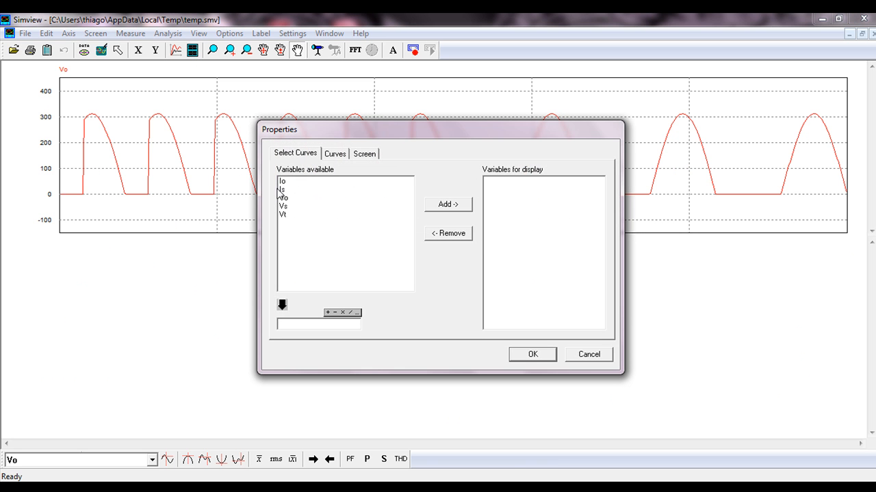
left_click(283, 181)
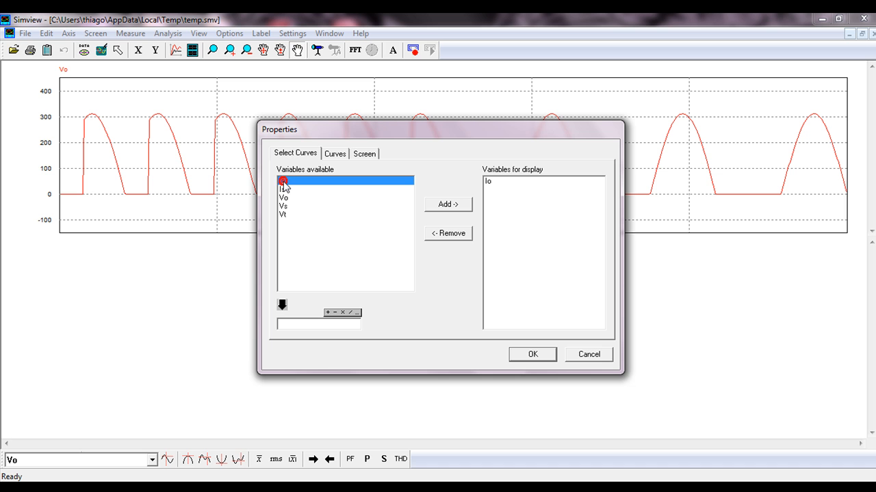
left_click(514, 352)
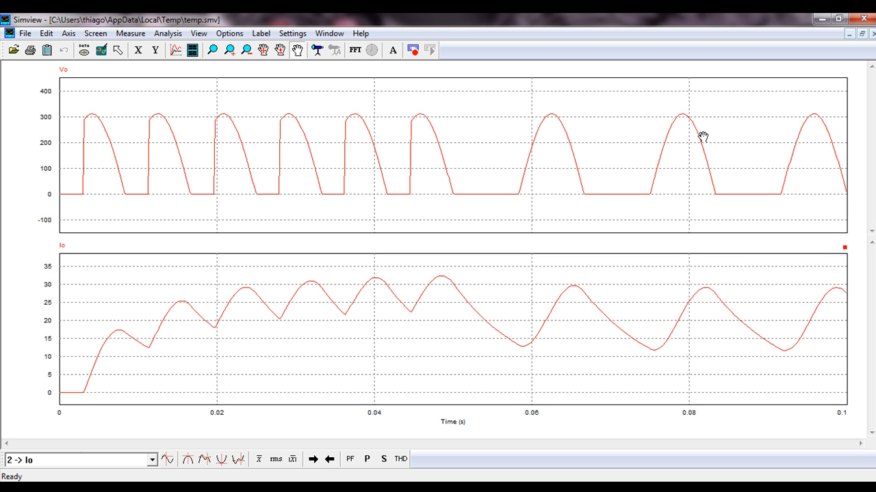
- Replace Io with the thyristor voltage Vt in the lower graph
double_click(176, 284)
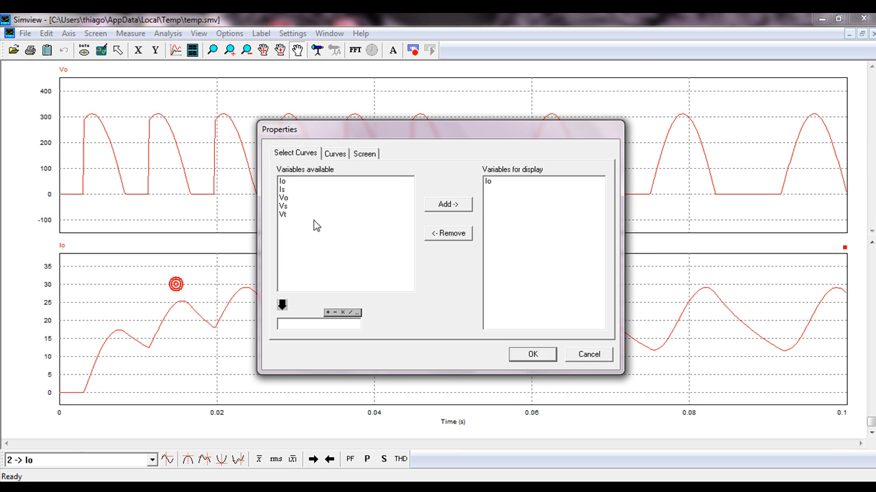
left_click(484, 186)
double_click(286, 214)
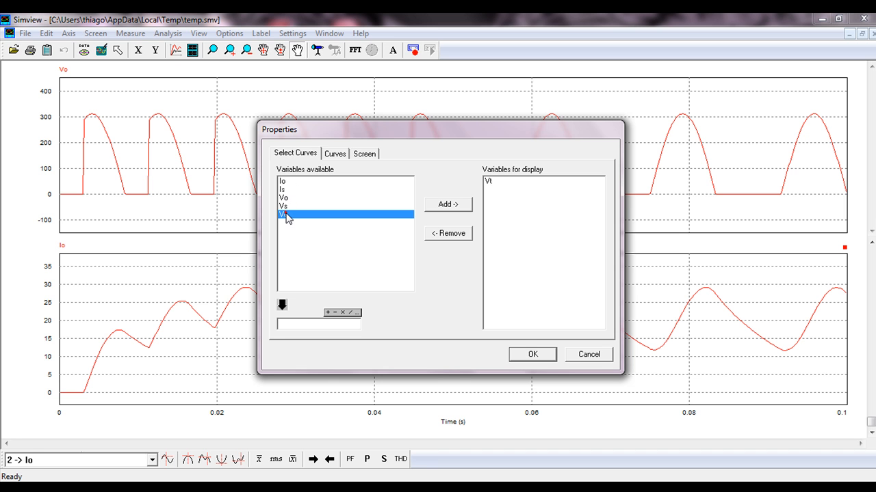
left_click(536, 356)
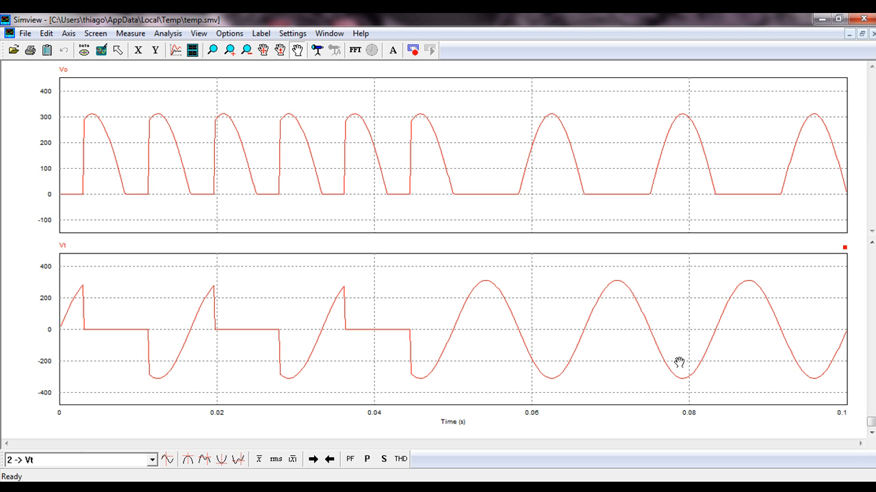
- Replace Vt with the source current Is in the lower graph, and return to the PSIM schematic
double_click(171, 292)
double_click(488, 181)
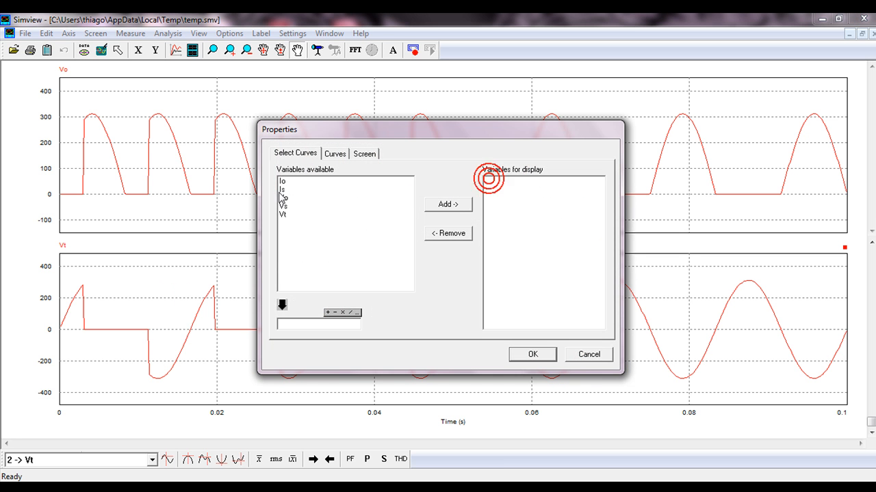
double_click(283, 191)
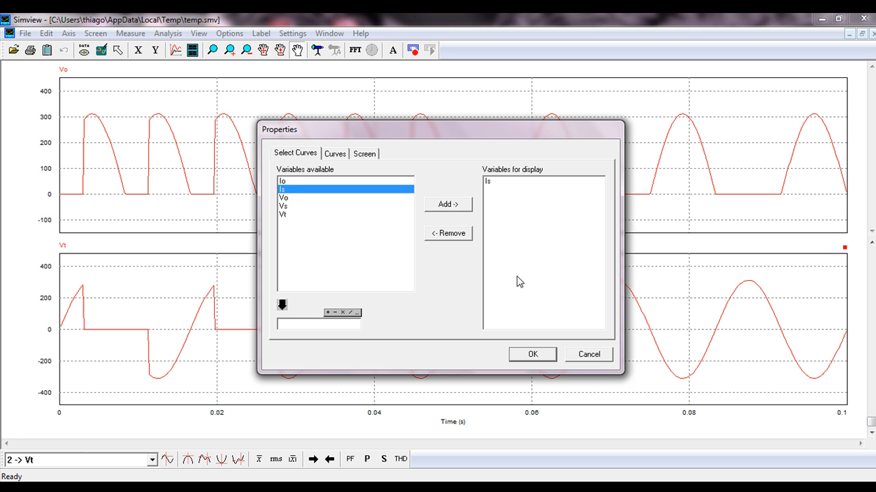
left_click(530, 354)
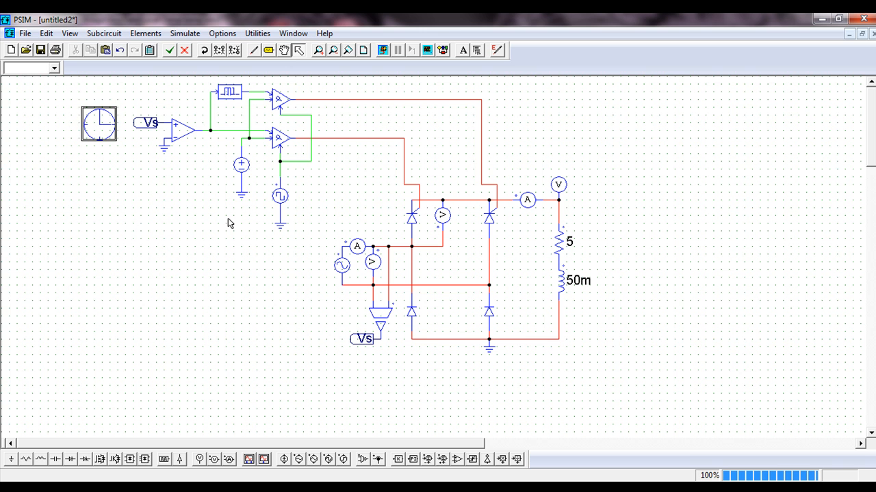
left_click(229, 224)
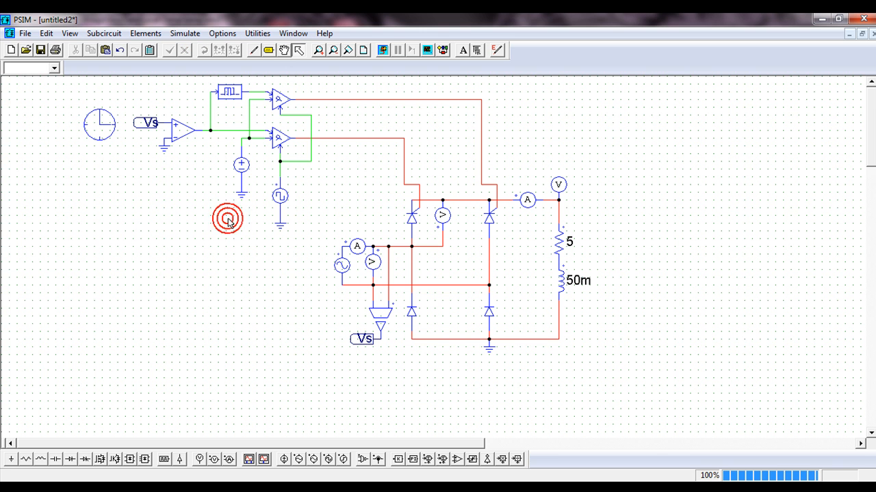